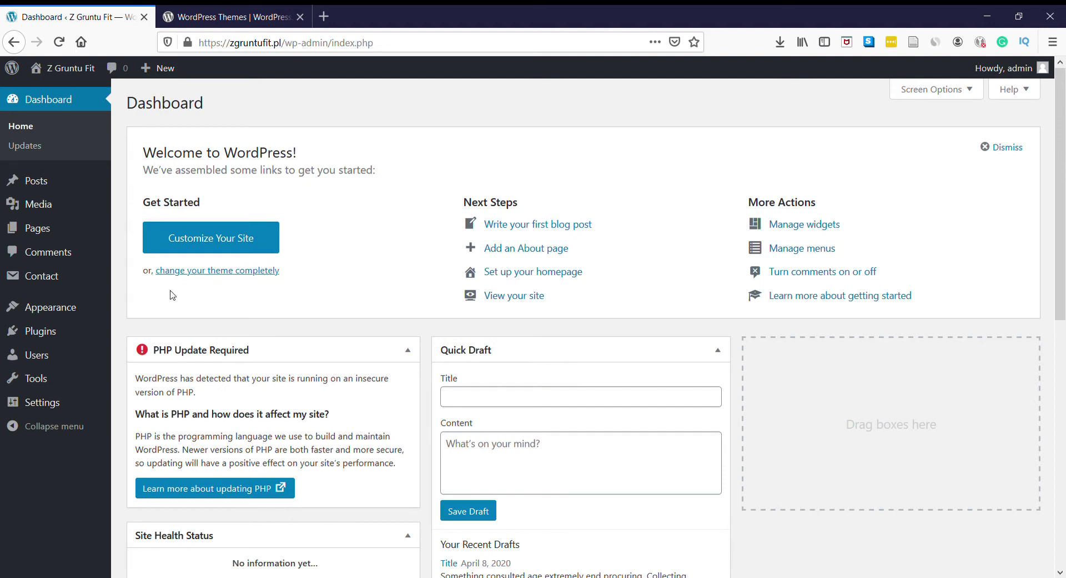
Step: Open the site's installed themes and go to the page for adding new ones
mouse_move(60, 314)
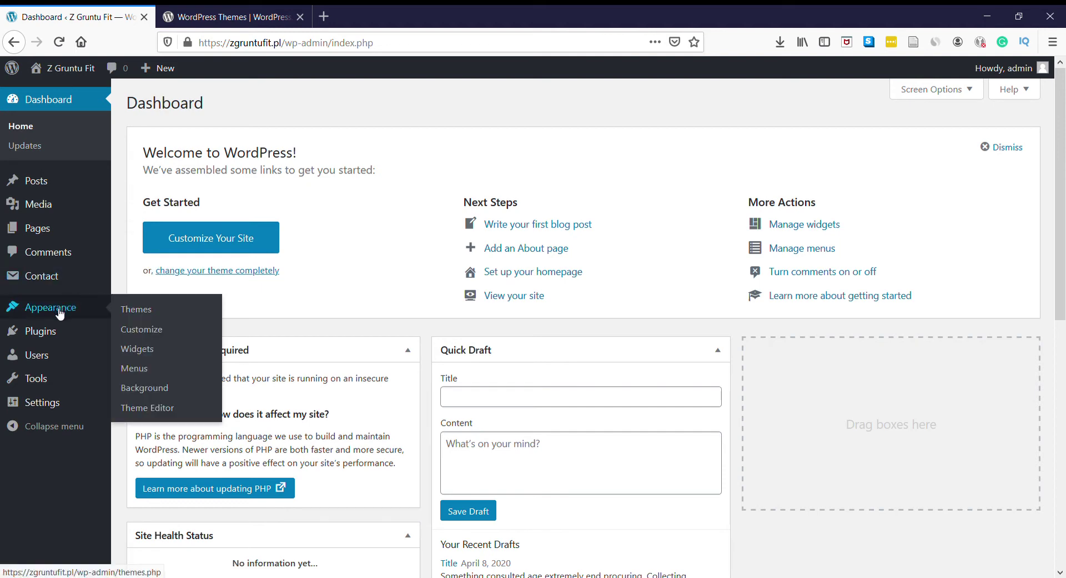
left_click(146, 317)
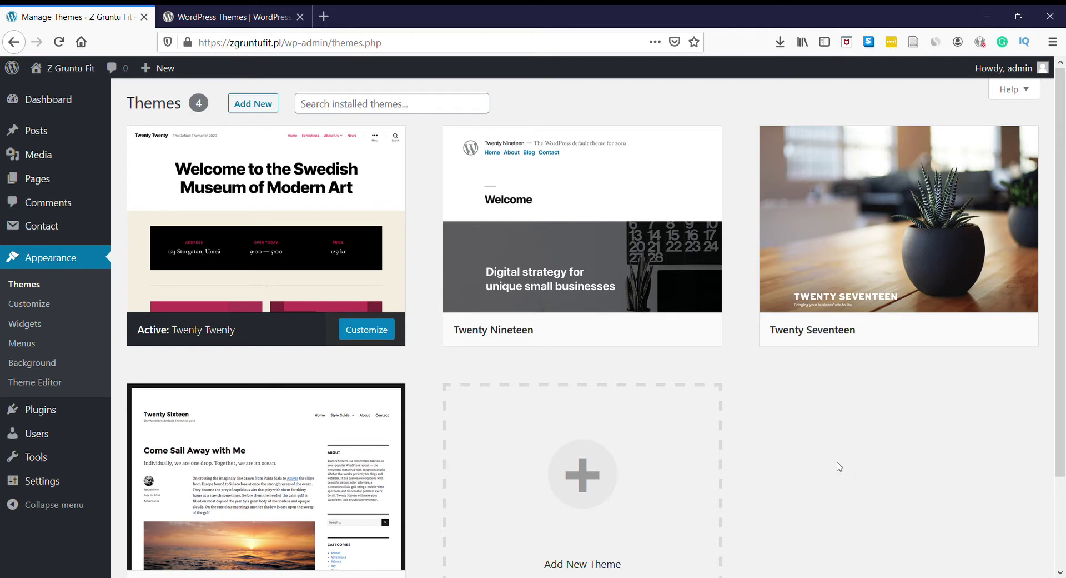
mouse_move(560, 317)
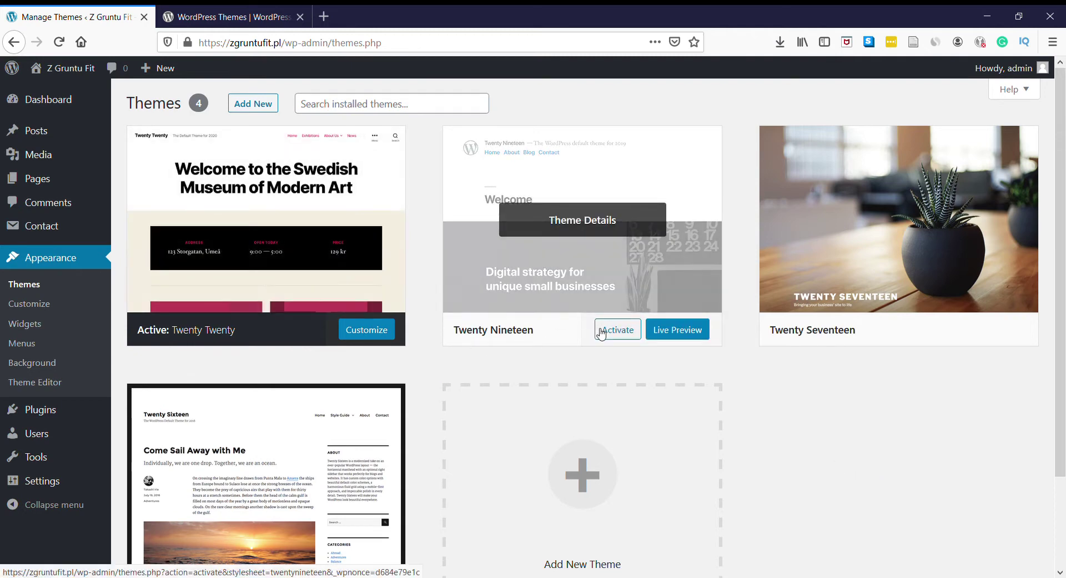
left_click(259, 107)
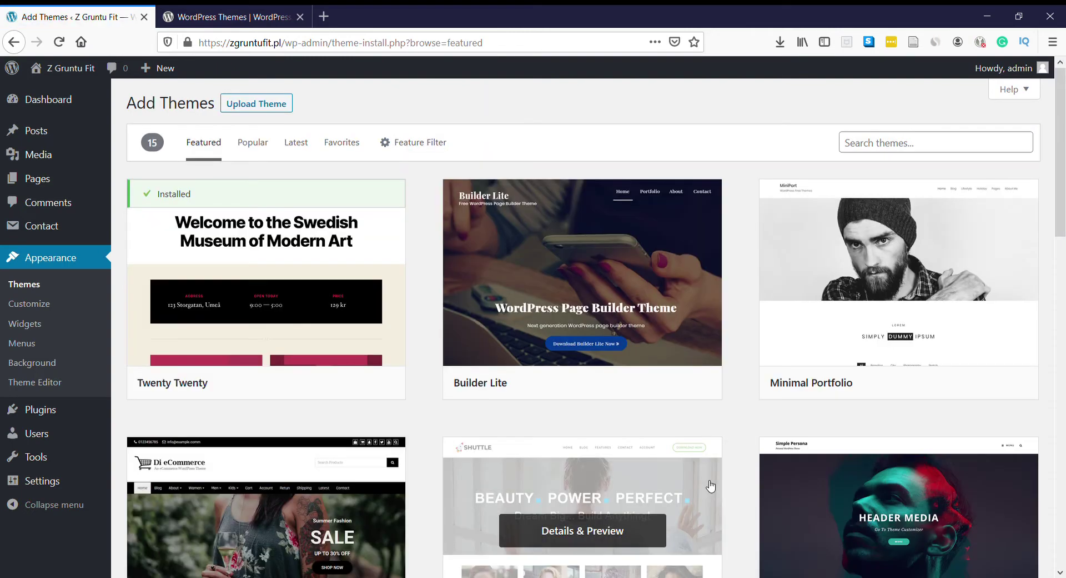
Step: Browse the featured, popular and latest themes available for installation
scroll(445, 391, "down", 4)
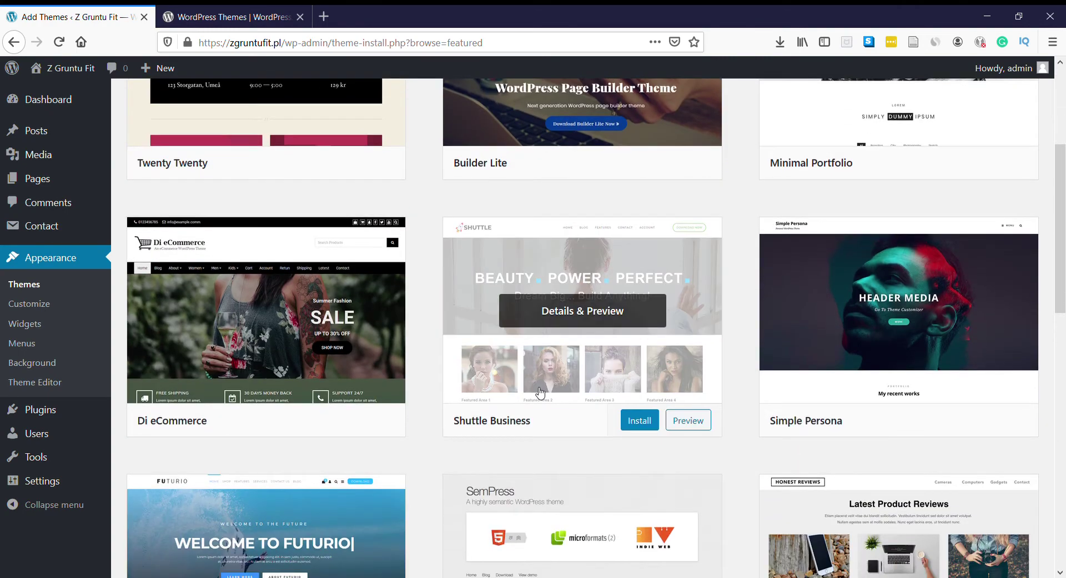
scroll(540, 392, "down", 4)
scroll(539, 391, "up", 8)
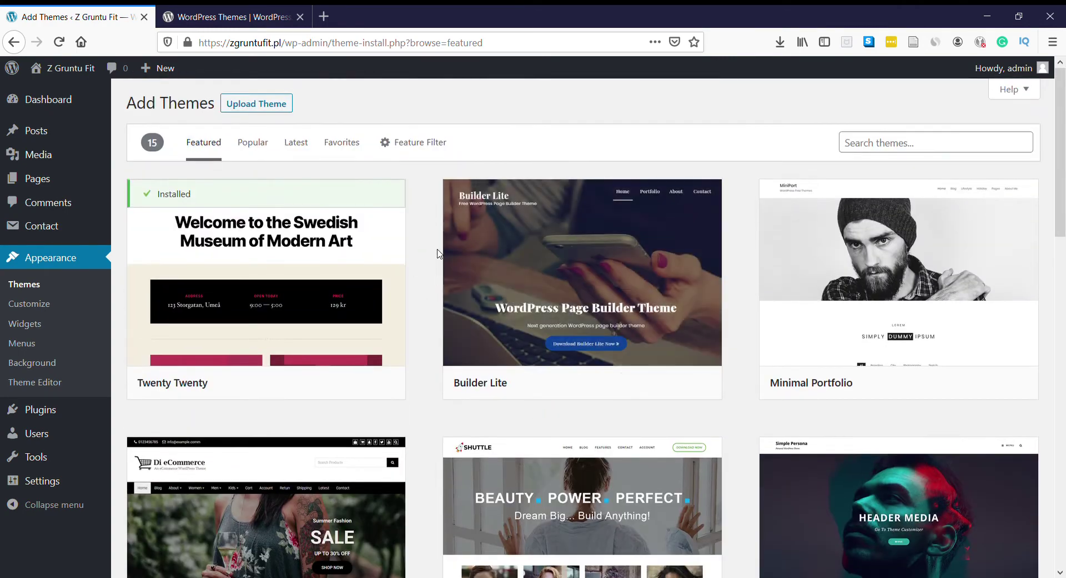
left_click(255, 145)
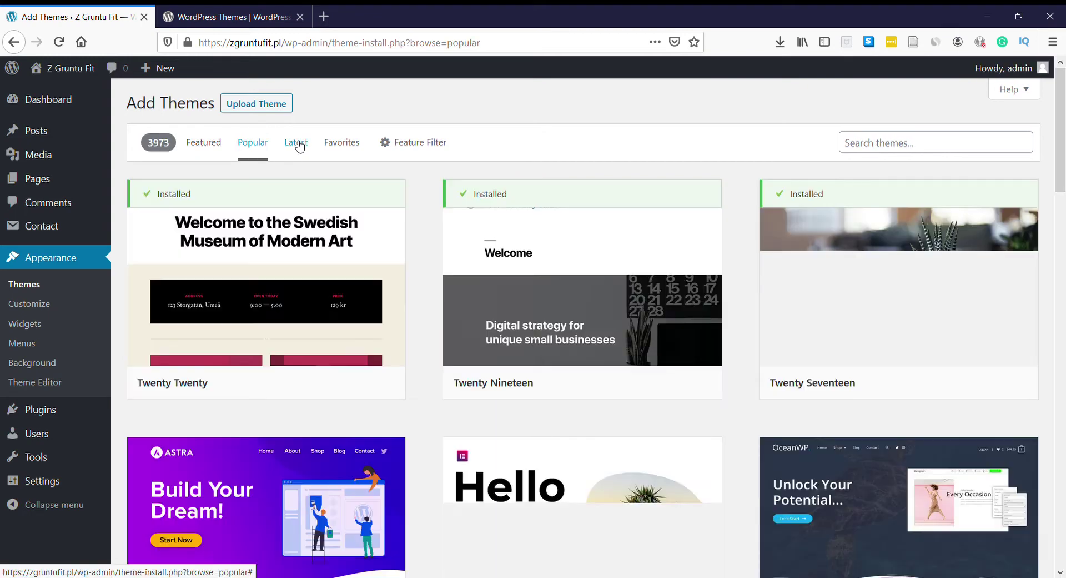
left_click(300, 145)
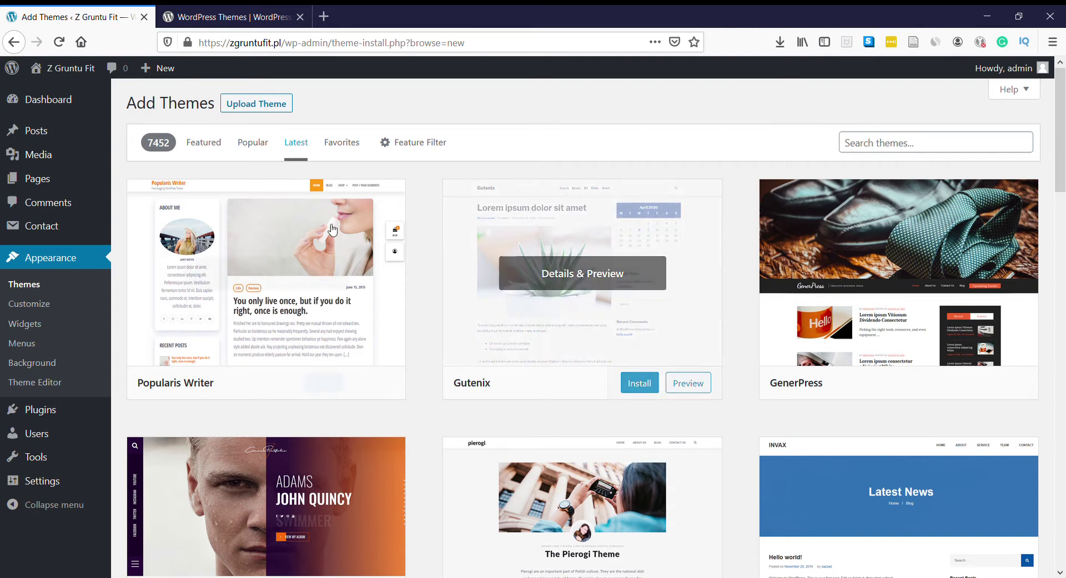
Step: Filter the available themes by the Blog subject and the Two Columns layout
left_click(422, 148)
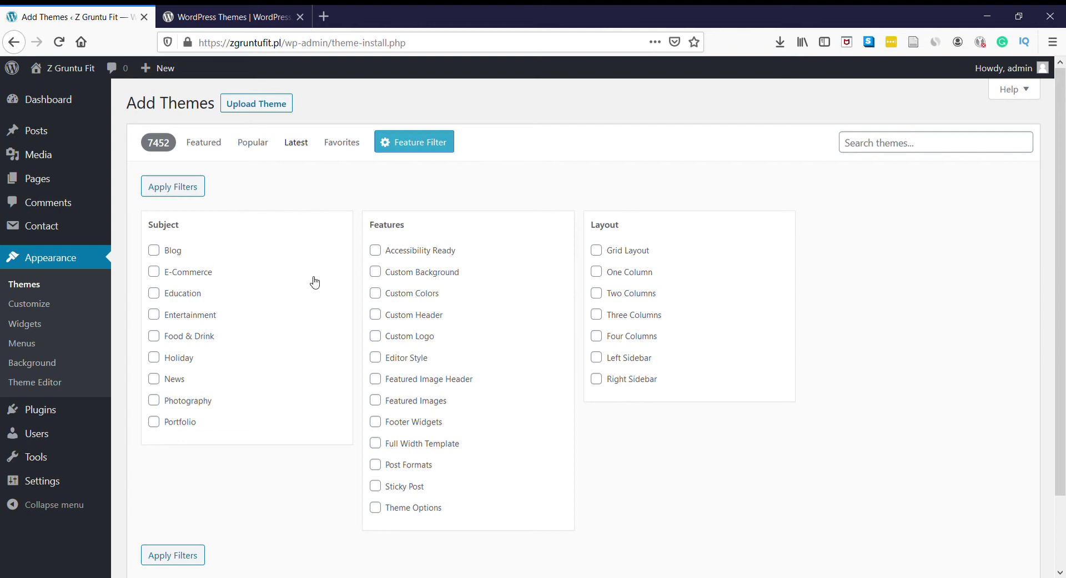
left_click(156, 253)
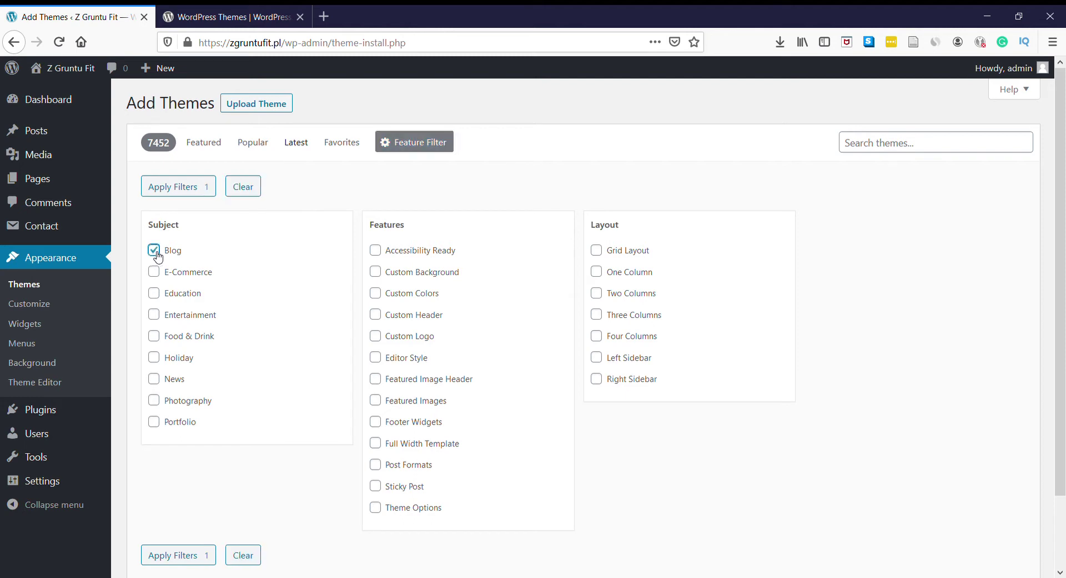
left_click(596, 293)
left_click(178, 556)
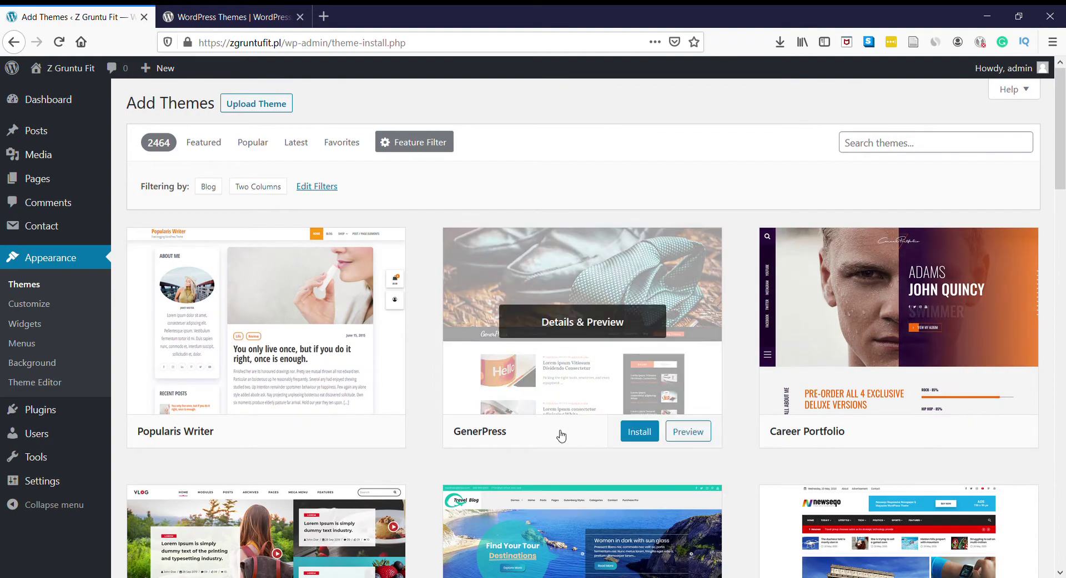
Step: Install the GenerPress theme from the filtered results and activate it
scroll(561, 436, "down", 4)
scroll(634, 438, "down", 1)
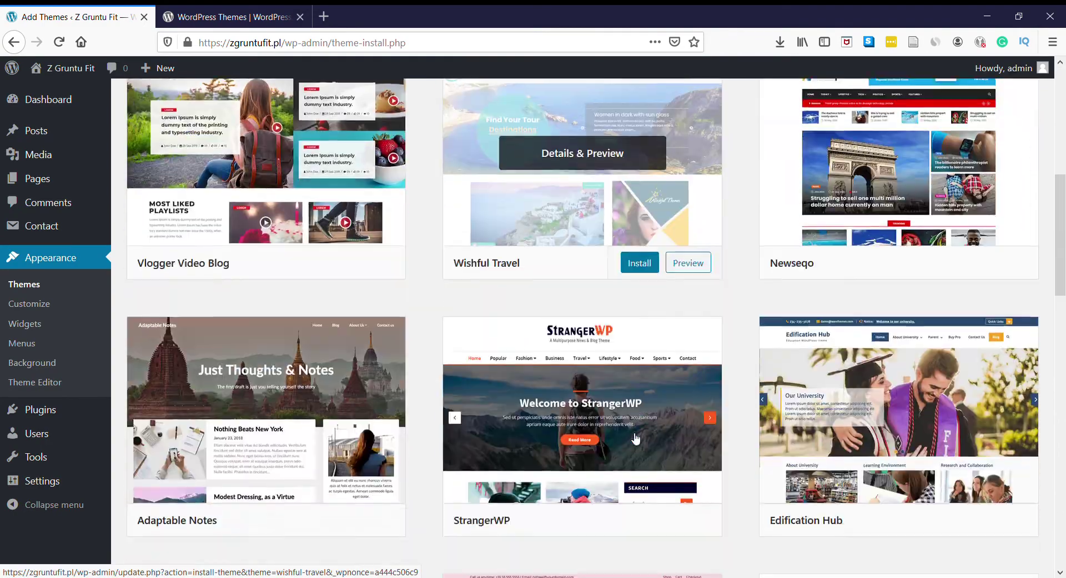
scroll(634, 438, "up", 5)
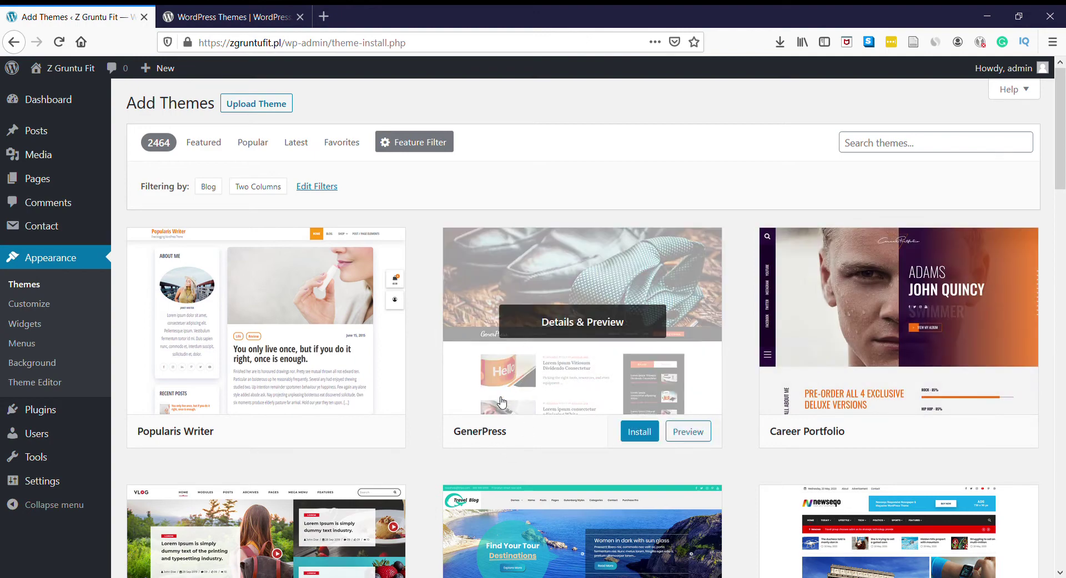
left_click(641, 435)
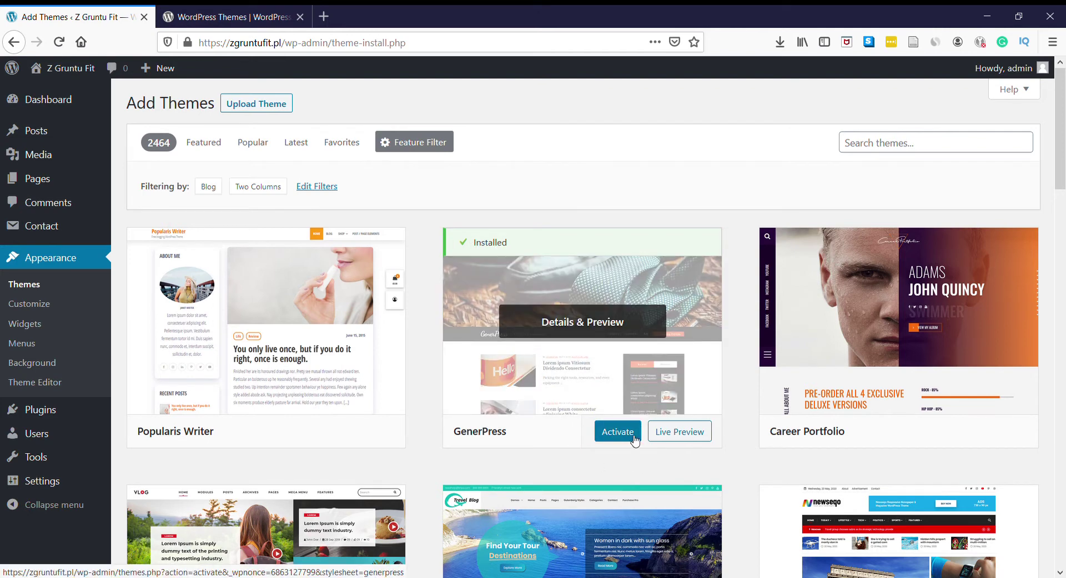
left_click(616, 439)
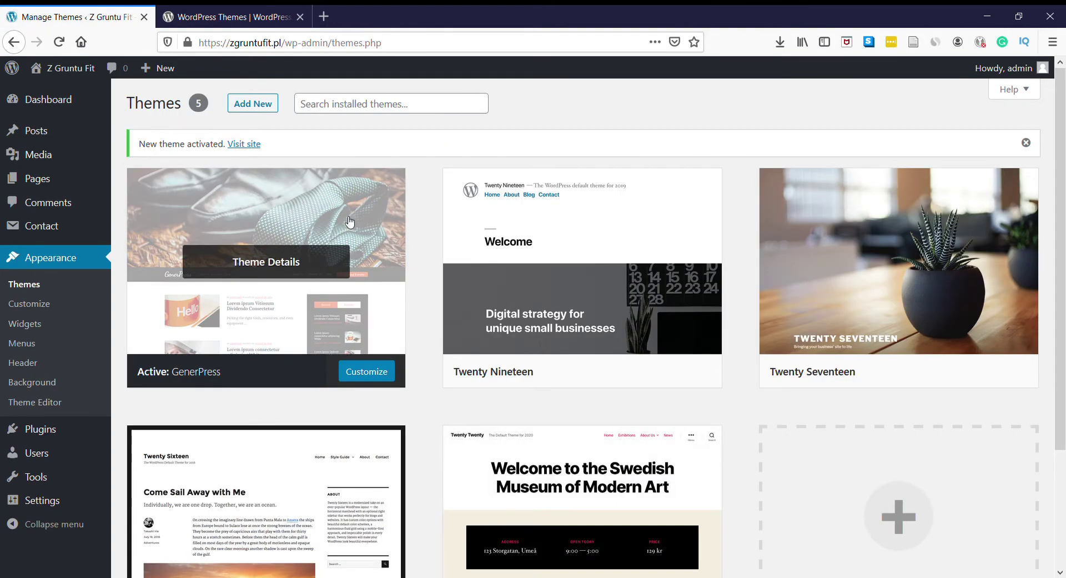
scroll(350, 223, "down", 3)
scroll(350, 222, "up", 3)
scroll(543, 354, "down", 1)
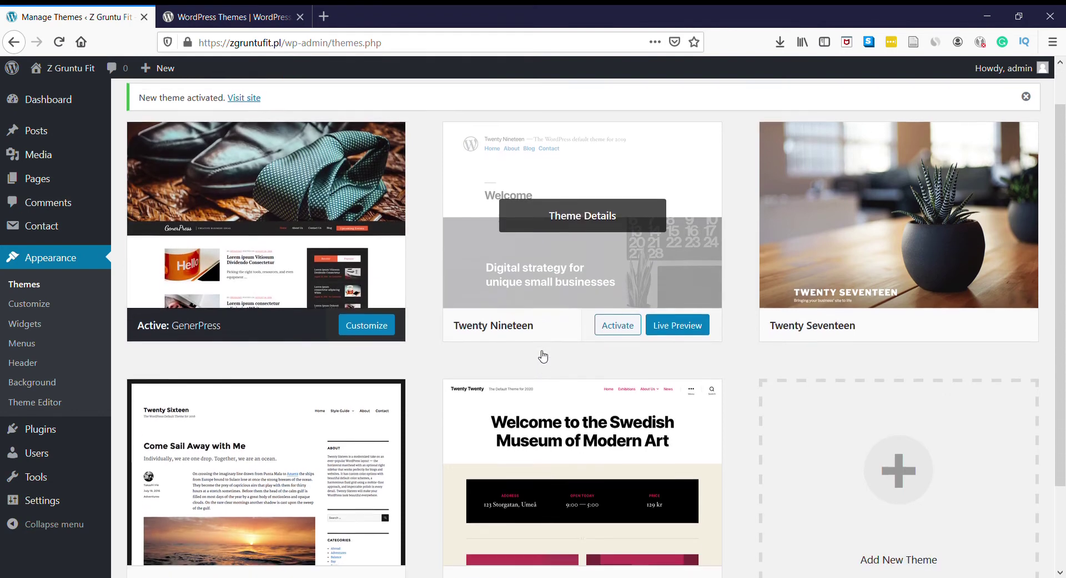
scroll(539, 354, "up", 1)
scroll(539, 355, "up", 1)
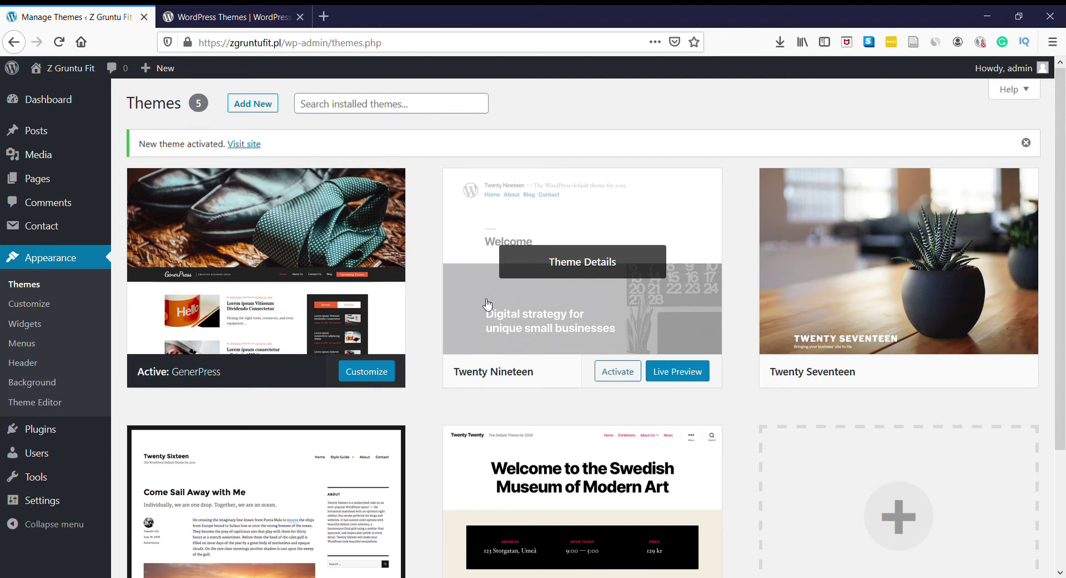
Step: Switch to the WordPress.org Theme Directory and examine its popular themes and feature filter options
left_click(226, 12)
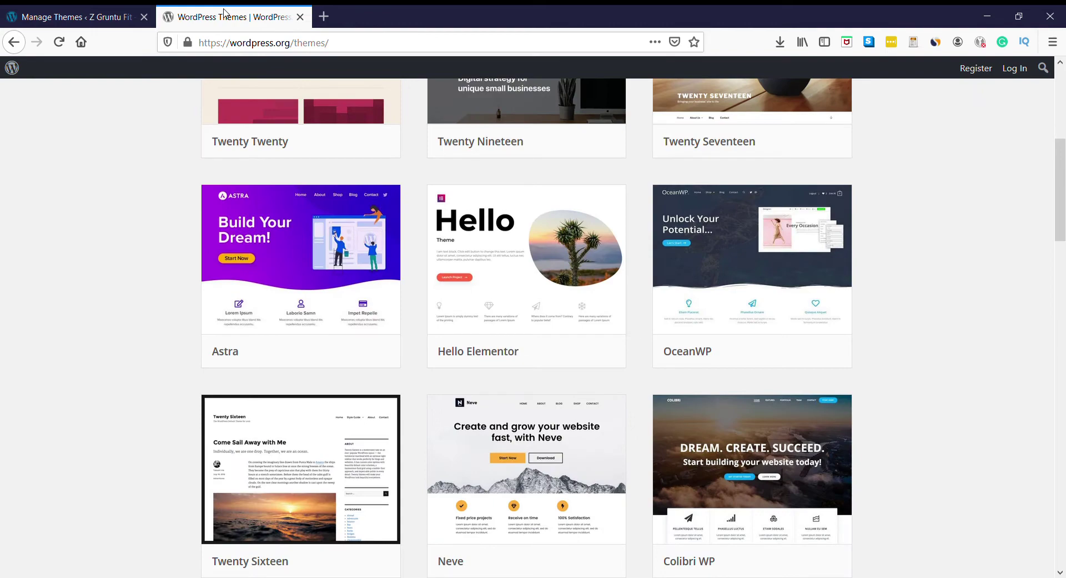
scroll(532, 307, "up", 6)
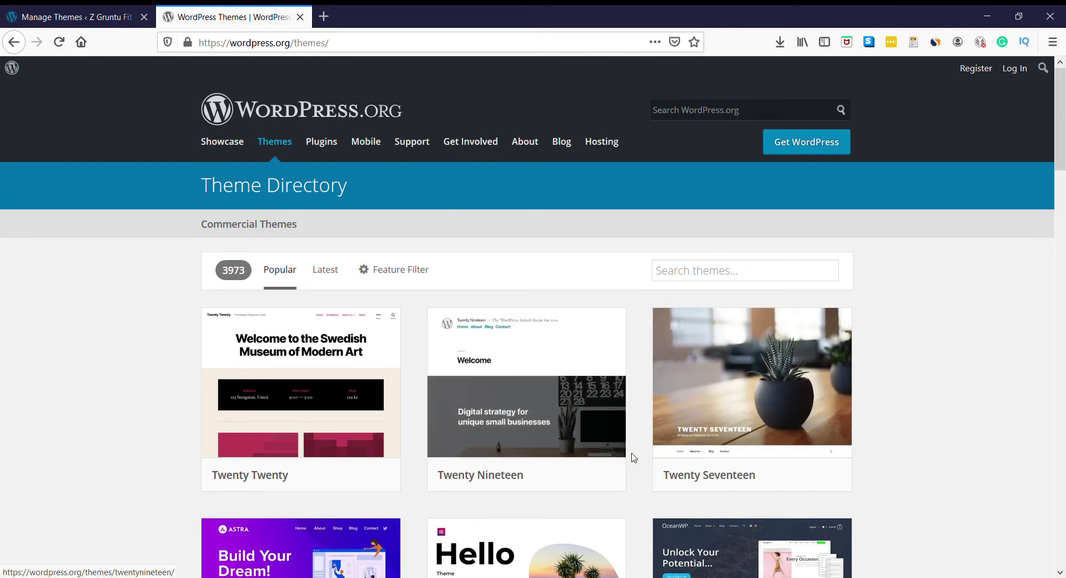
scroll(632, 458, "down", 3)
scroll(638, 369, "up", 3)
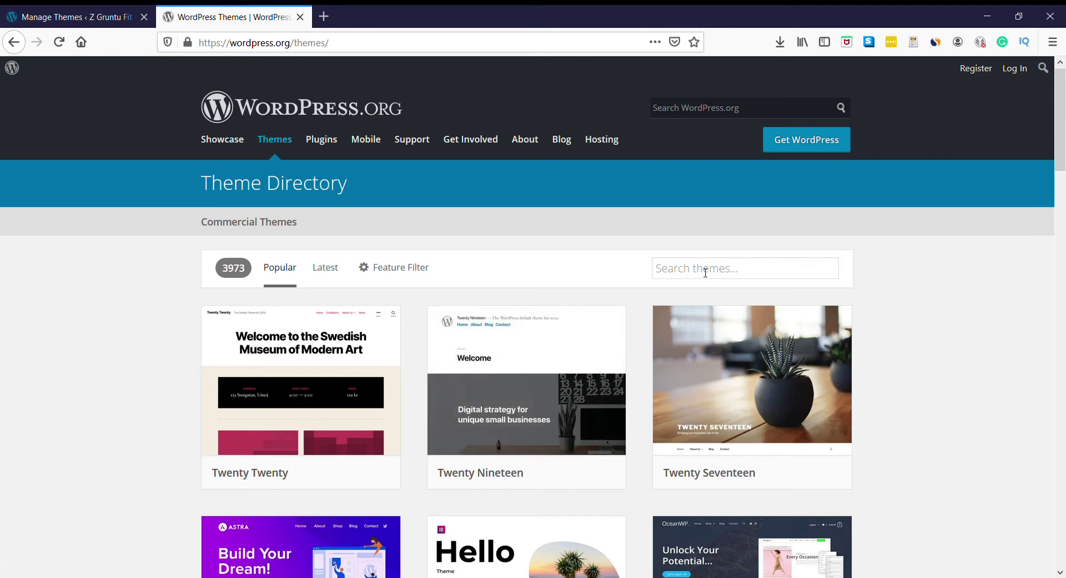
left_click(407, 272)
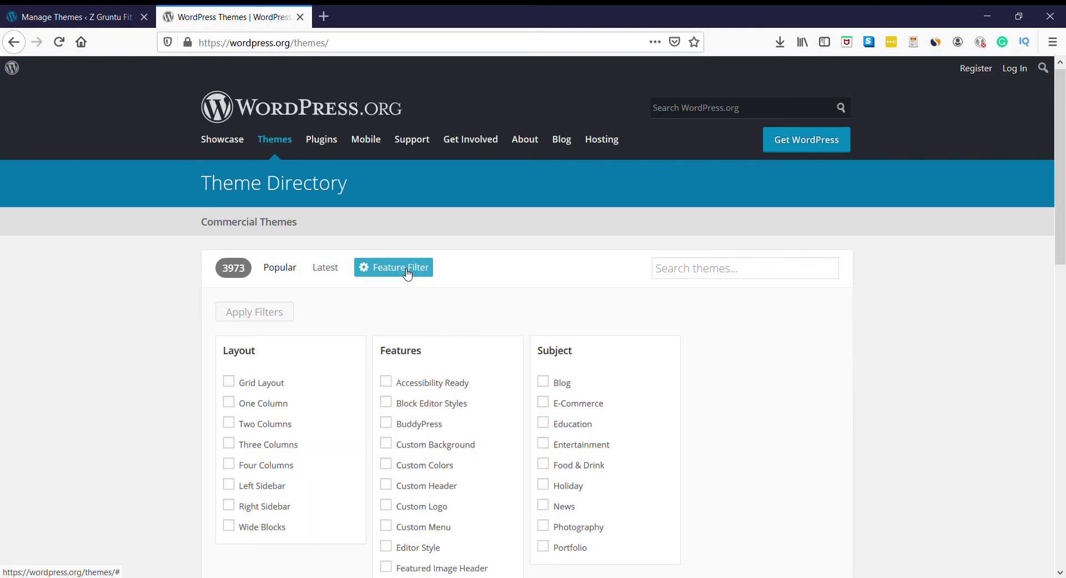
scroll(604, 307, "down", 4)
scroll(515, 232, "up", 4)
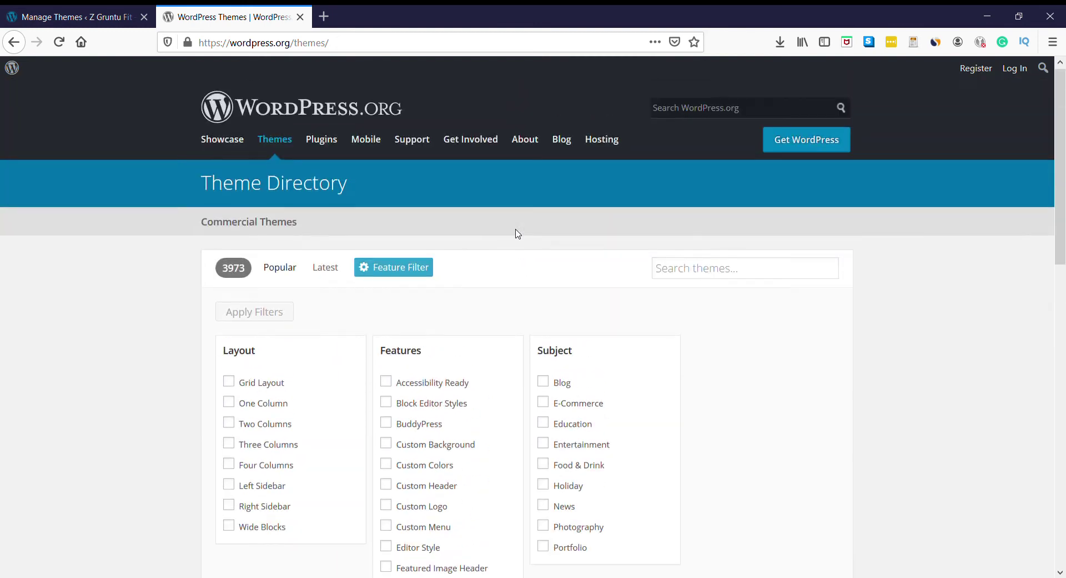
left_click(397, 272)
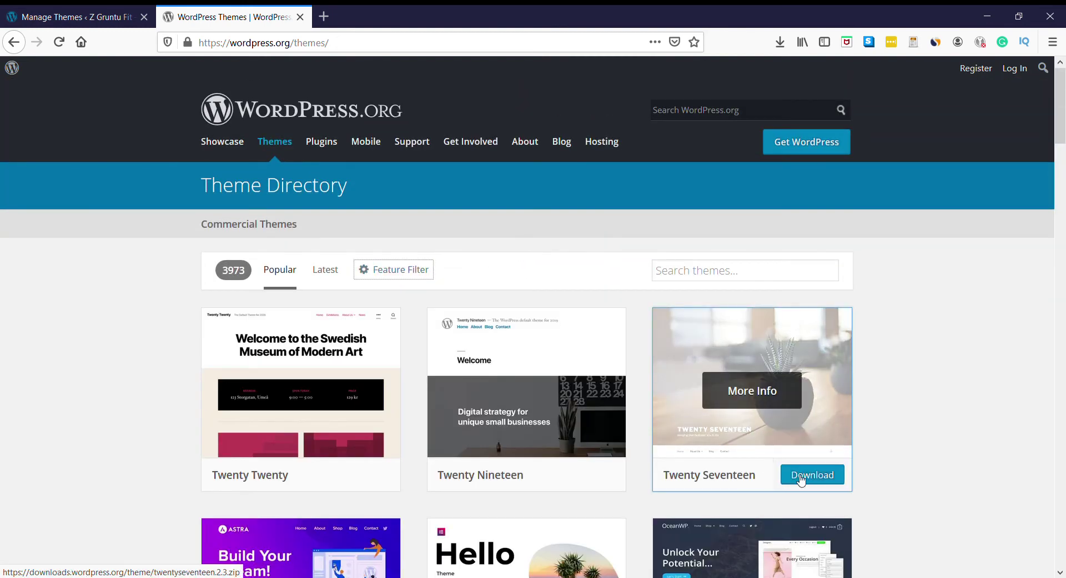
scroll(798, 474, "down", 3)
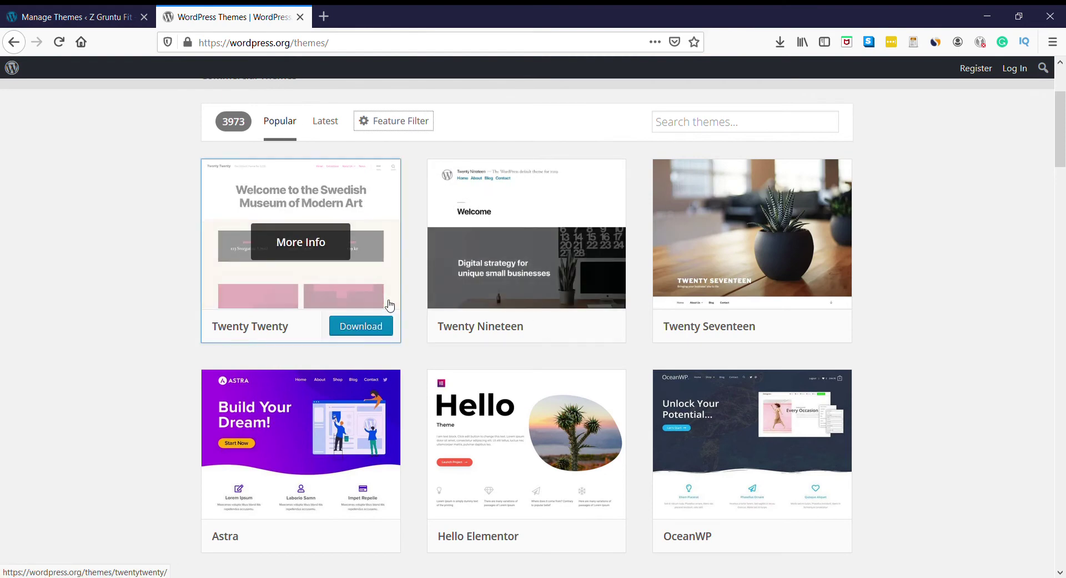
scroll(390, 304, "up", 3)
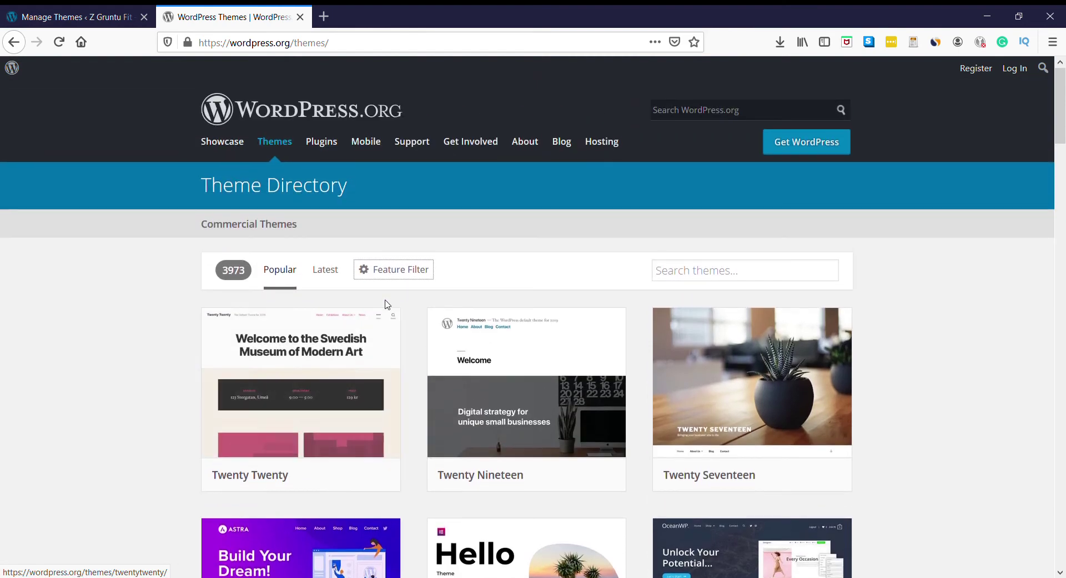
Step: Back in the site's theme management, install the OceanWP theme by uploading oceanwp.1.8.2.zip, and activate it
left_click(61, 15)
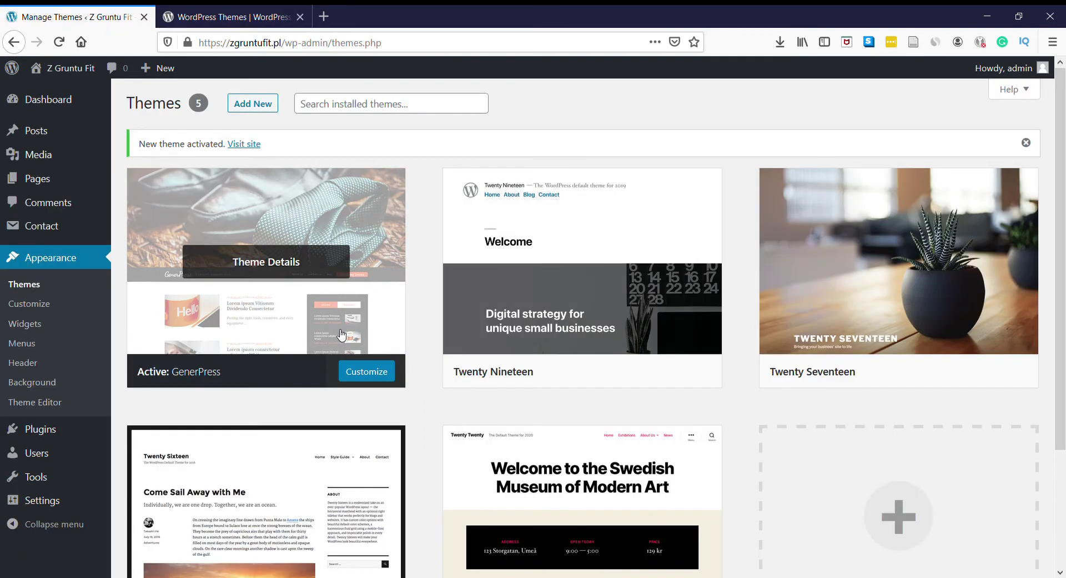
left_click(263, 107)
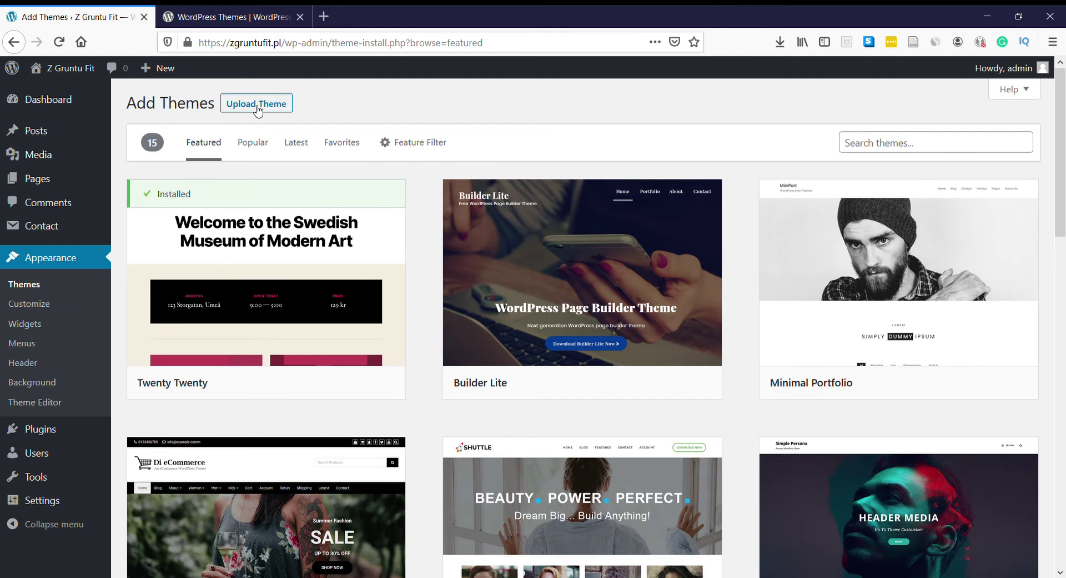
left_click(257, 105)
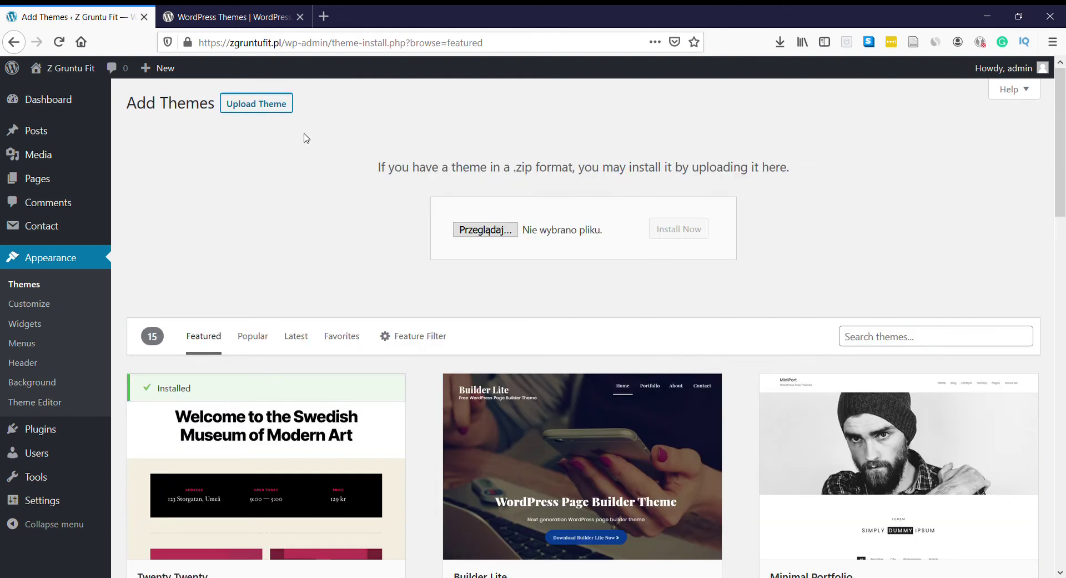
left_click(488, 233)
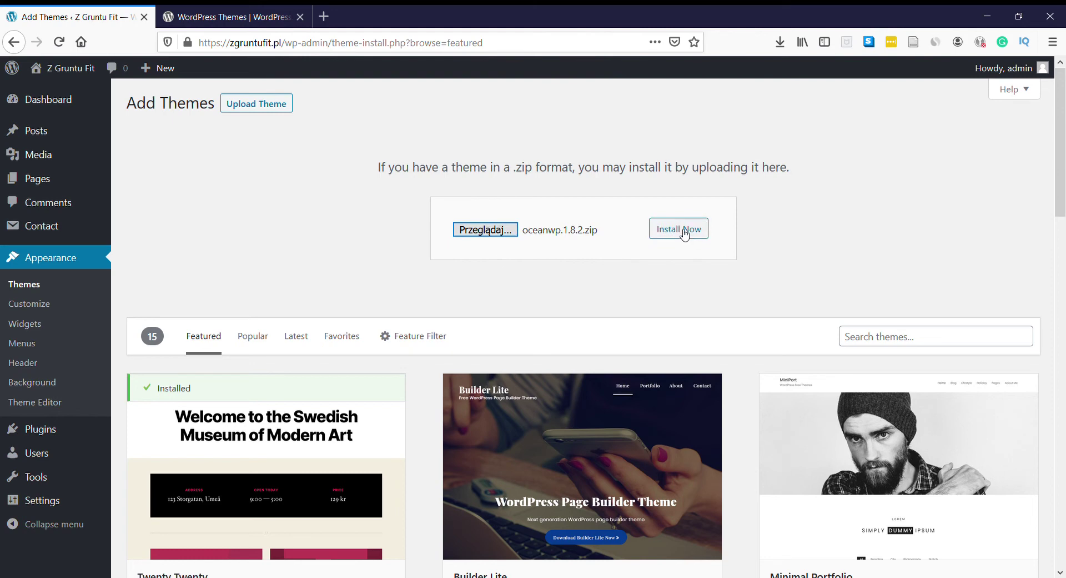
left_click(685, 233)
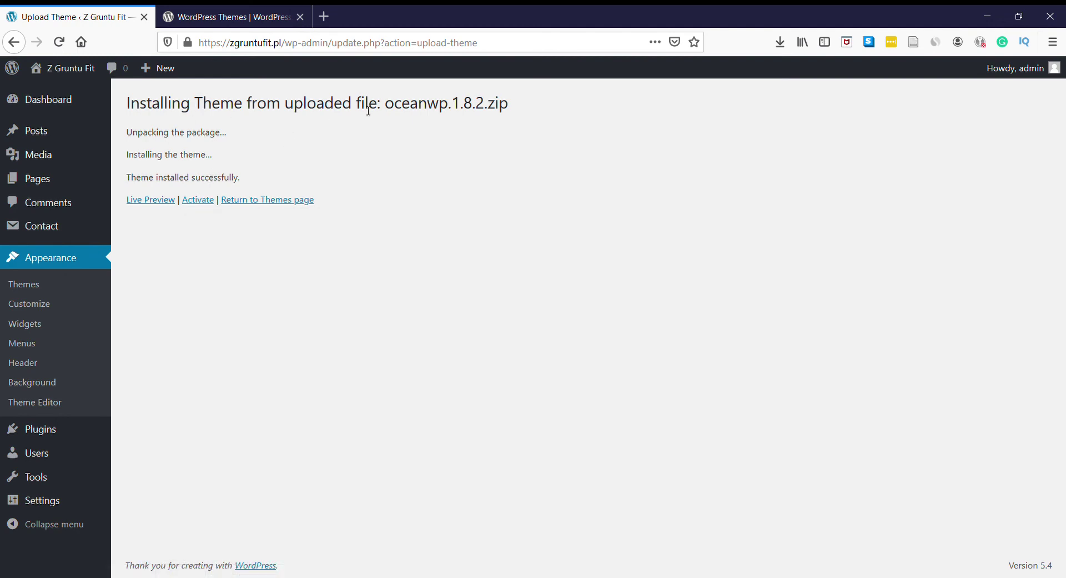
left_click(201, 203)
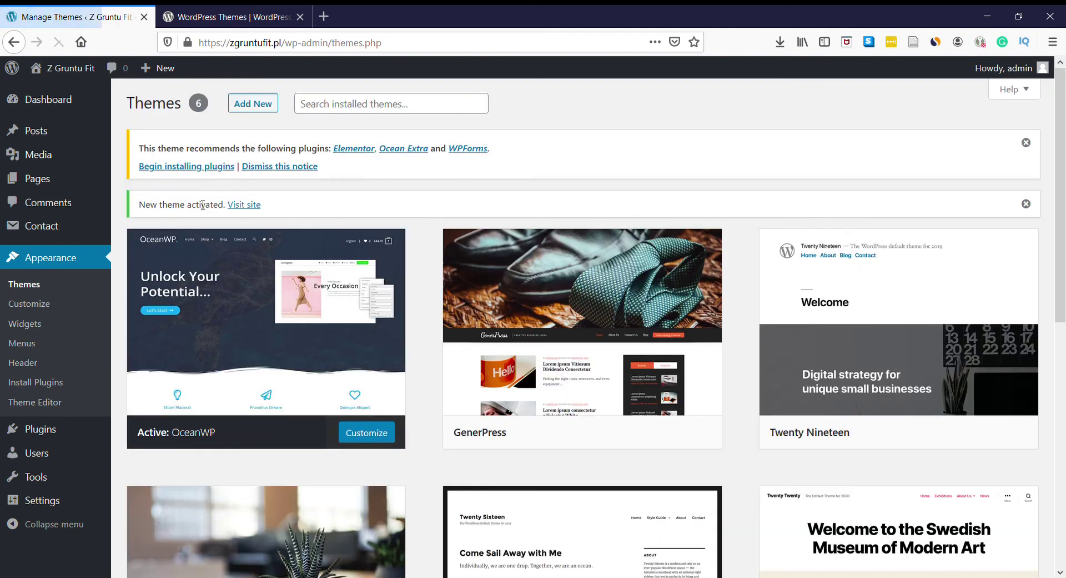
mouse_move(189, 235)
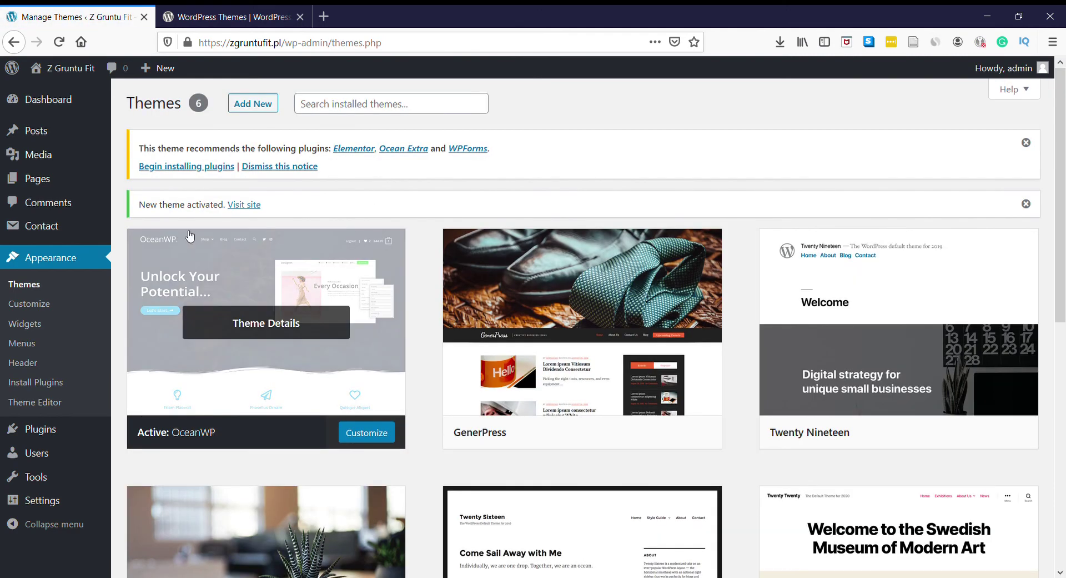